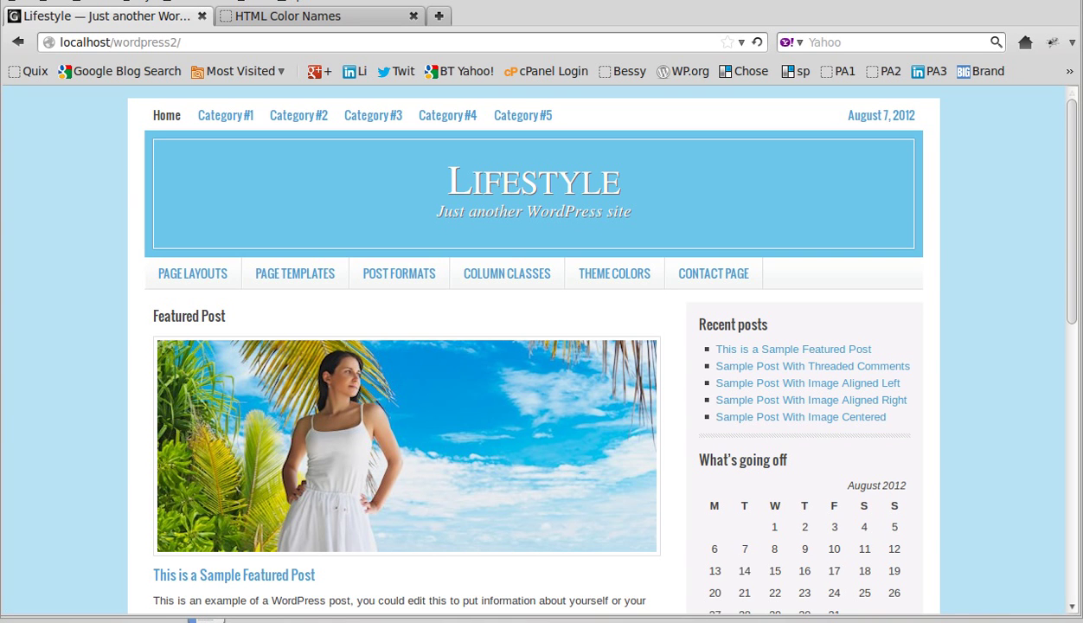
Inspect the Lifestyle site's THEME COLORS navigation menu in Firefox
mouse_move(609, 287)
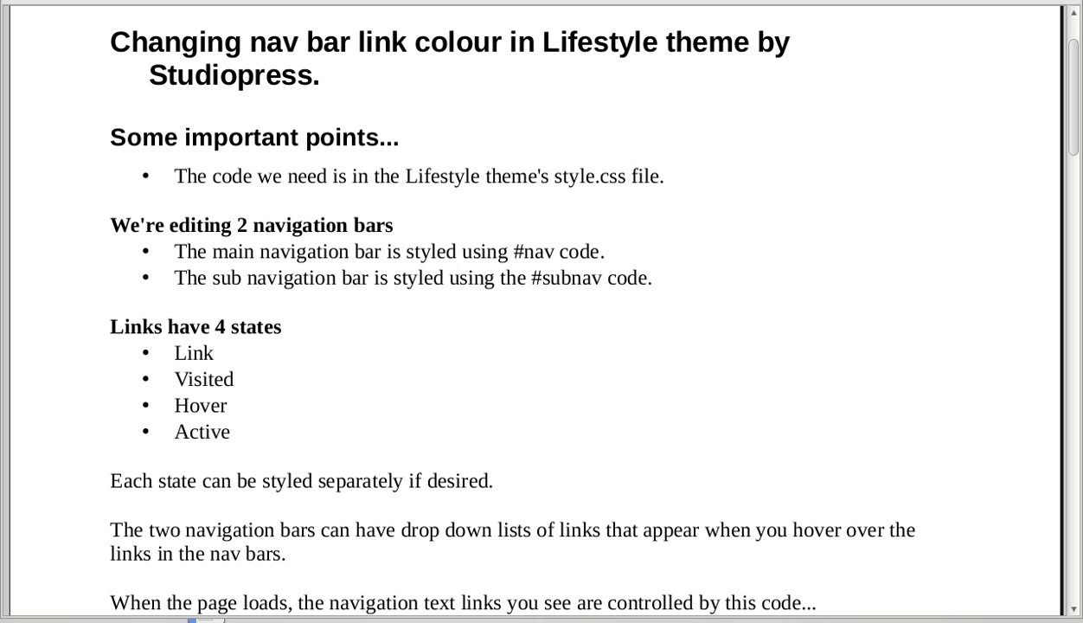
Bring up the file manager showing /opt/lampp/htdocs/wordpress2
key("alt+Tab")
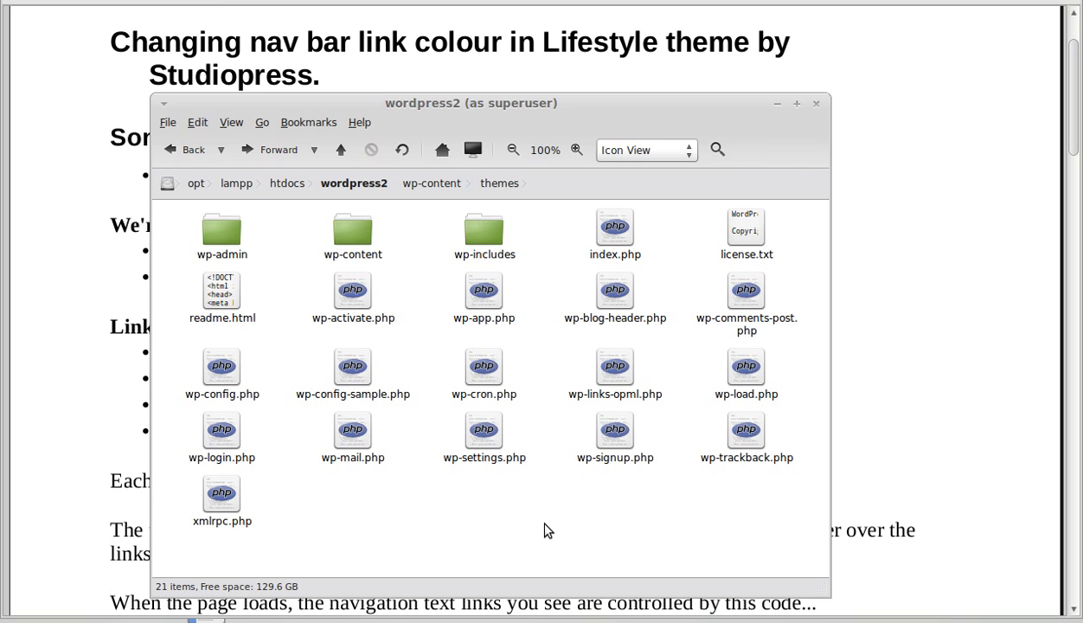
Browse into wp-content/themes/lifestyle and open style.css in Bluefish with Display
double_click(352, 235)
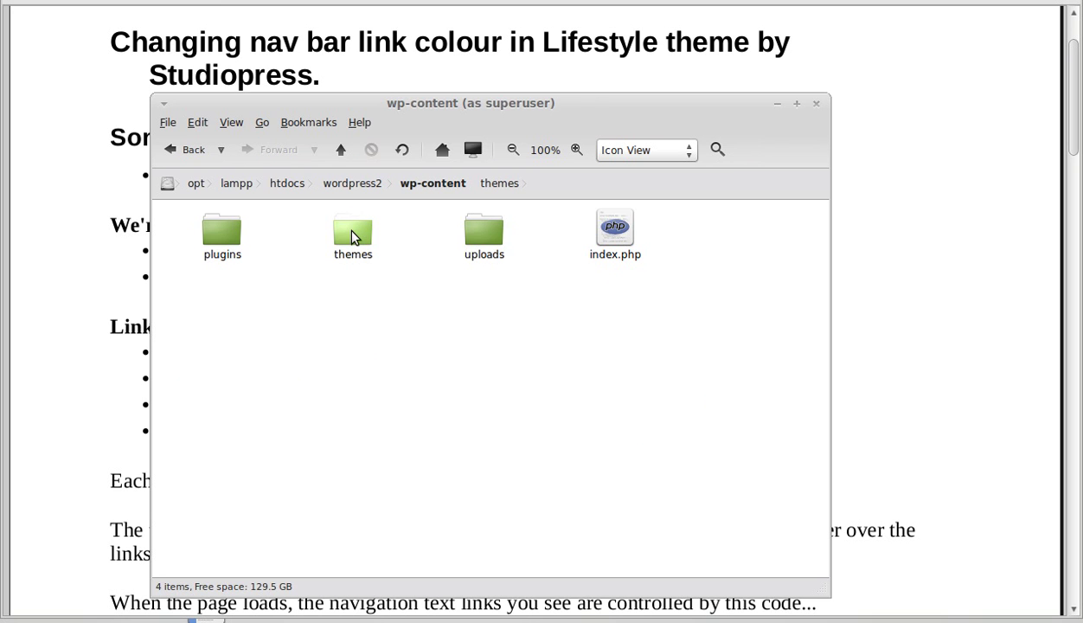
double_click(352, 236)
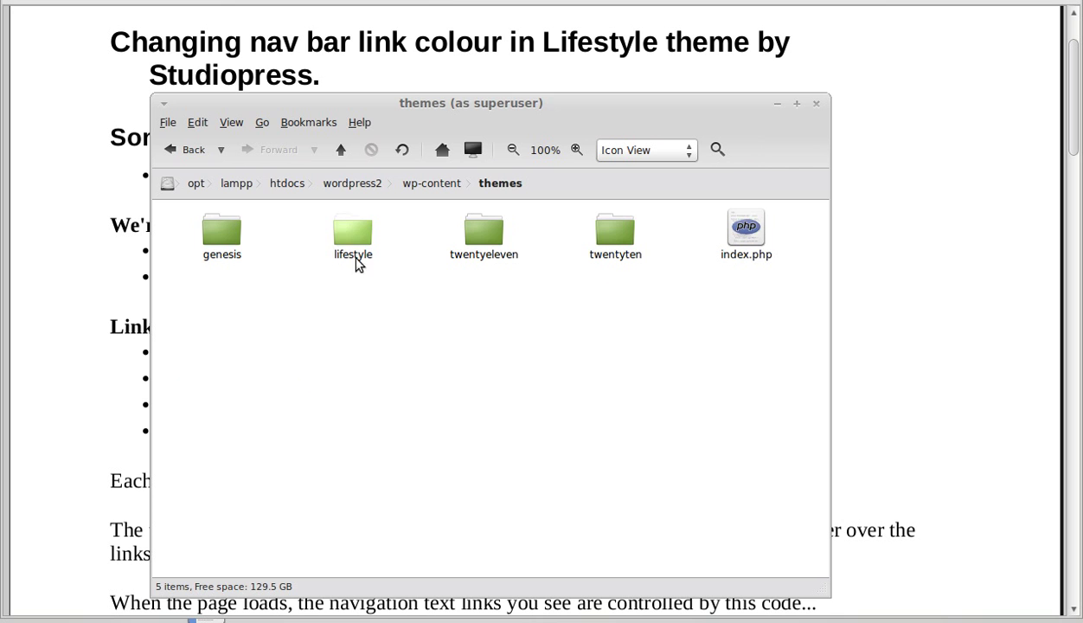
double_click(354, 235)
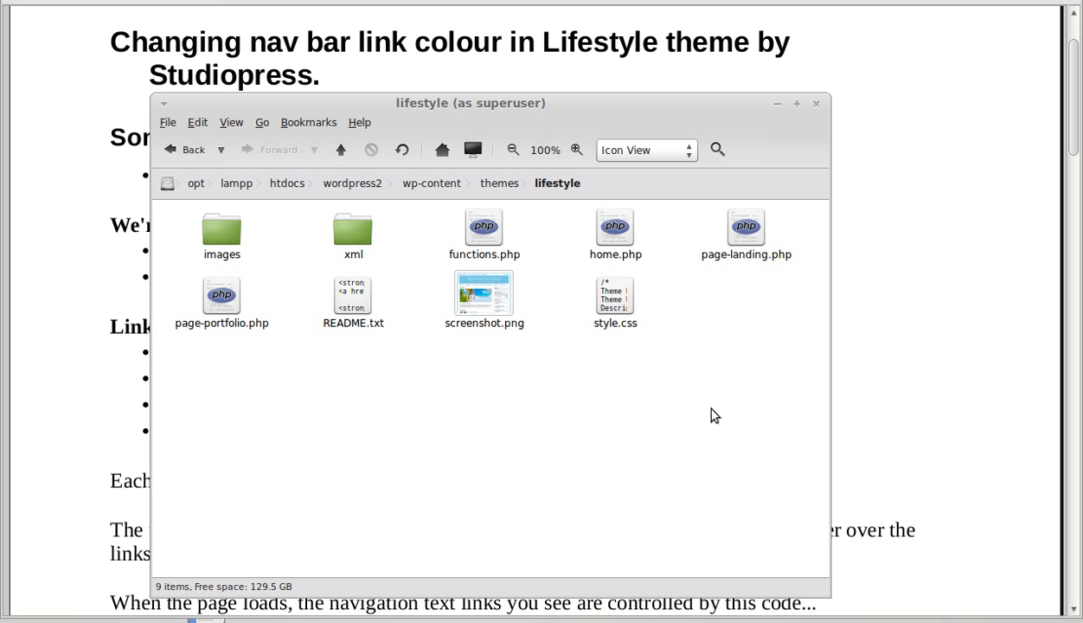
left_click(605, 294)
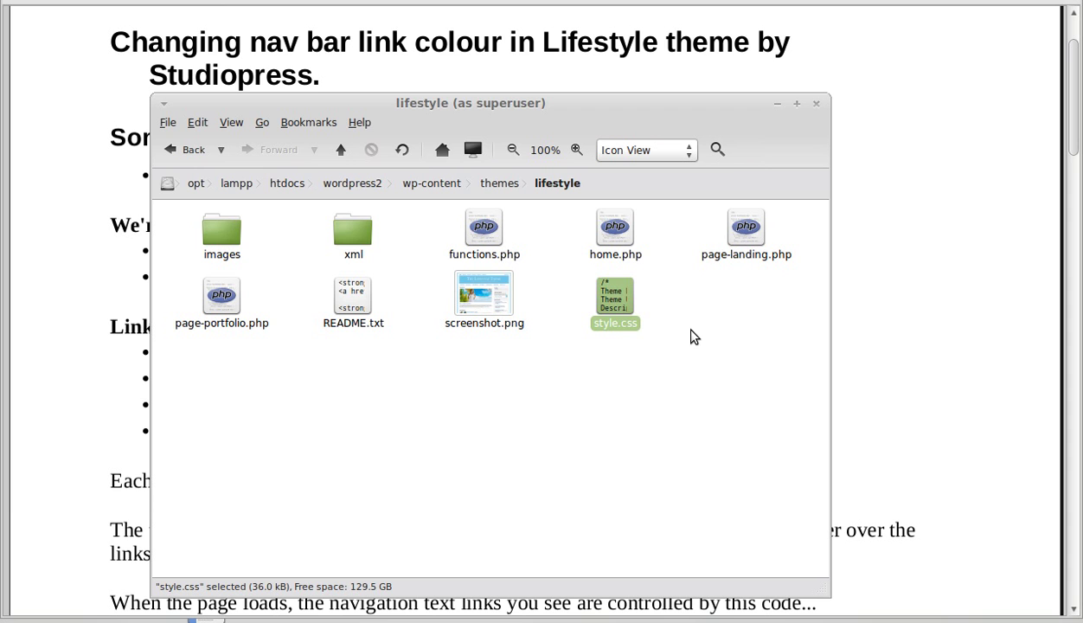
double_click(615, 300)
left_click(451, 411)
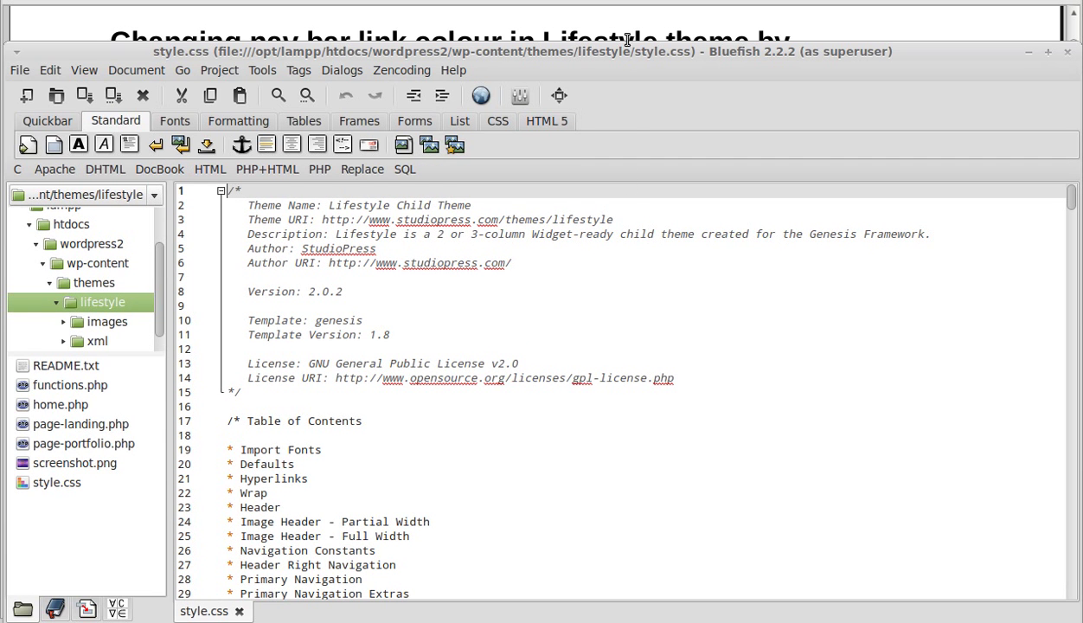
Move the Bluefish window up and enlarge it to reveal the status bar and more code
left_click_drag(629, 46, 620, 14)
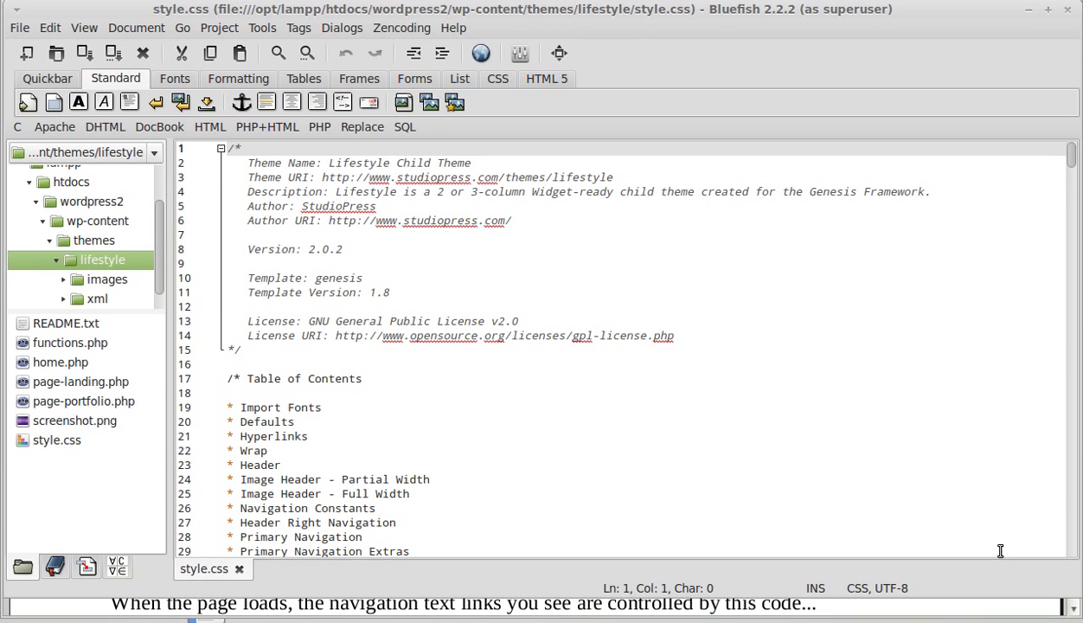
left_click_drag(1072, 596, 1073, 622)
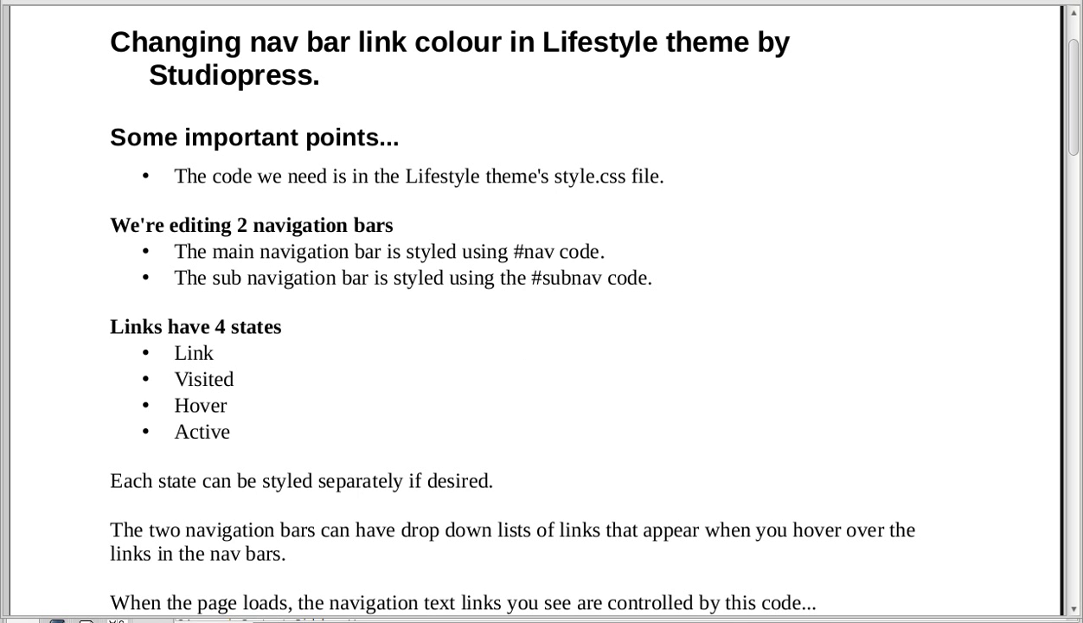
In Firefox, view the POST FORMATS and Category #2 drop-down submenus
key("alt+Tab")
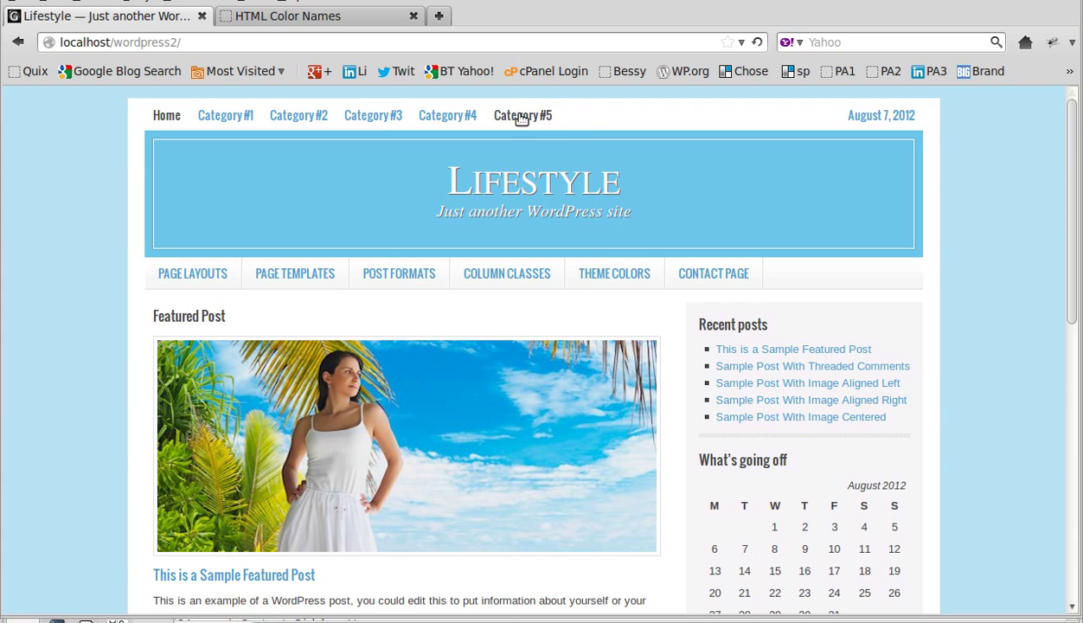
mouse_move(395, 276)
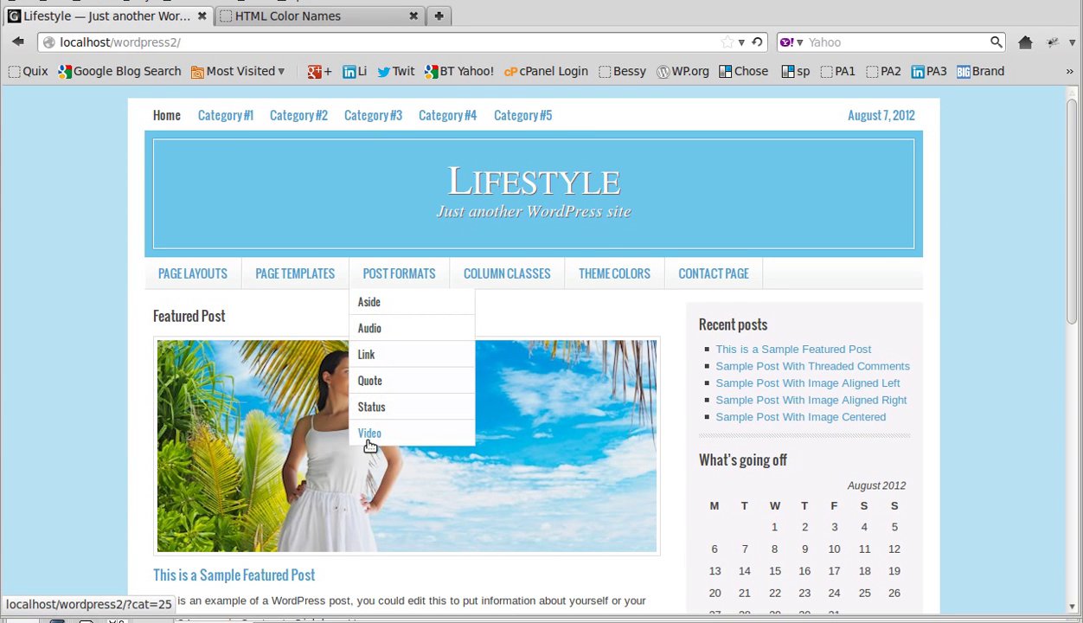
mouse_move(298, 117)
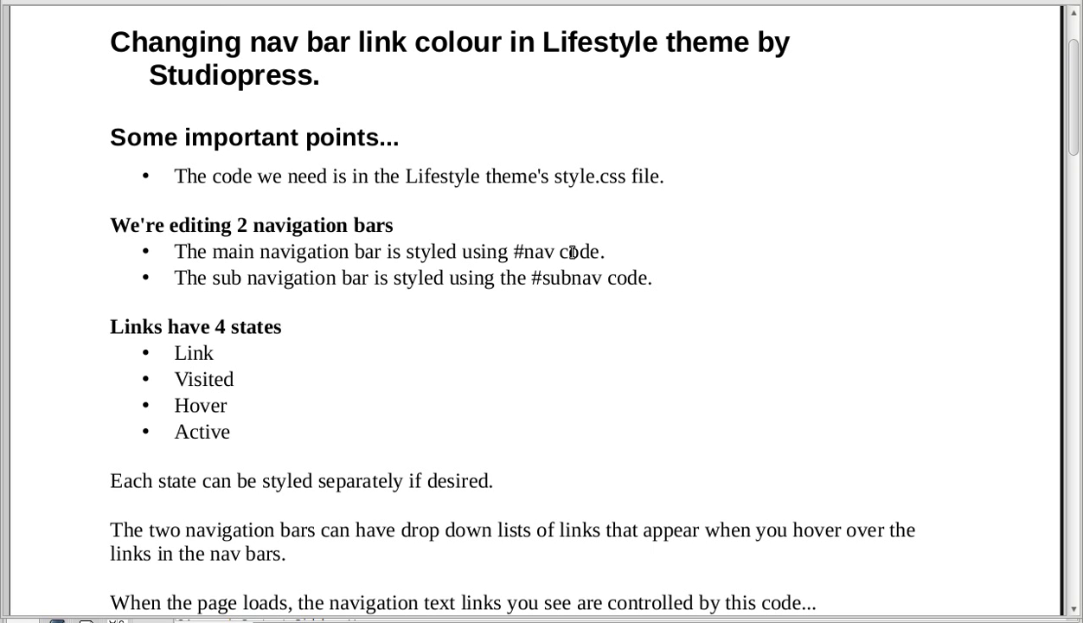
left_click_drag(513, 250, 554, 251)
left_click(539, 277)
left_click_drag(541, 278, 529, 277)
left_click(523, 252)
key("alt+Tab")
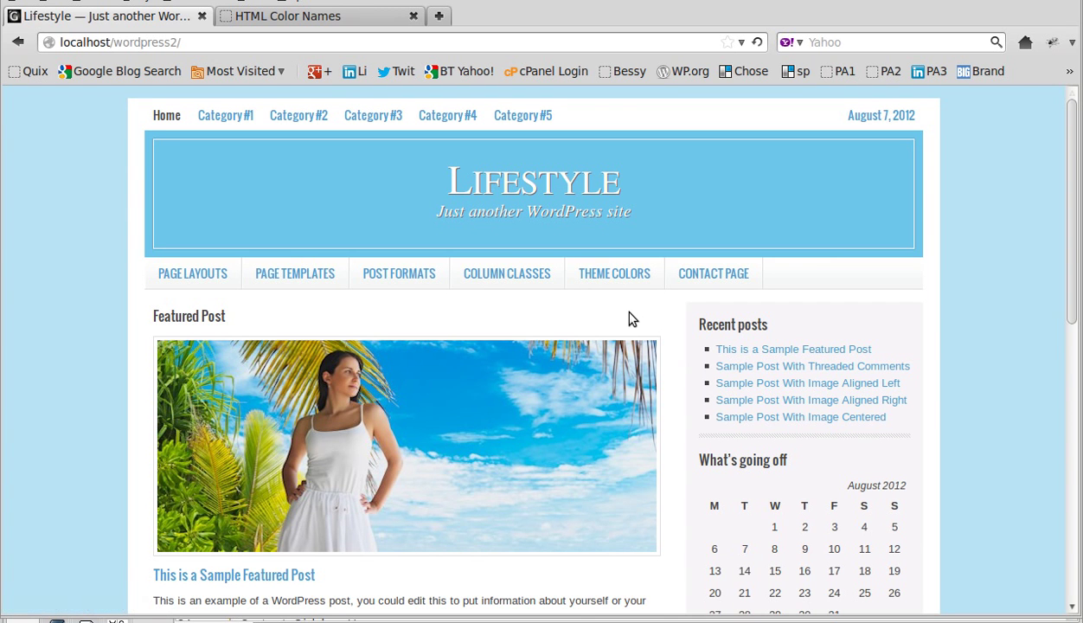
mouse_move(623, 281)
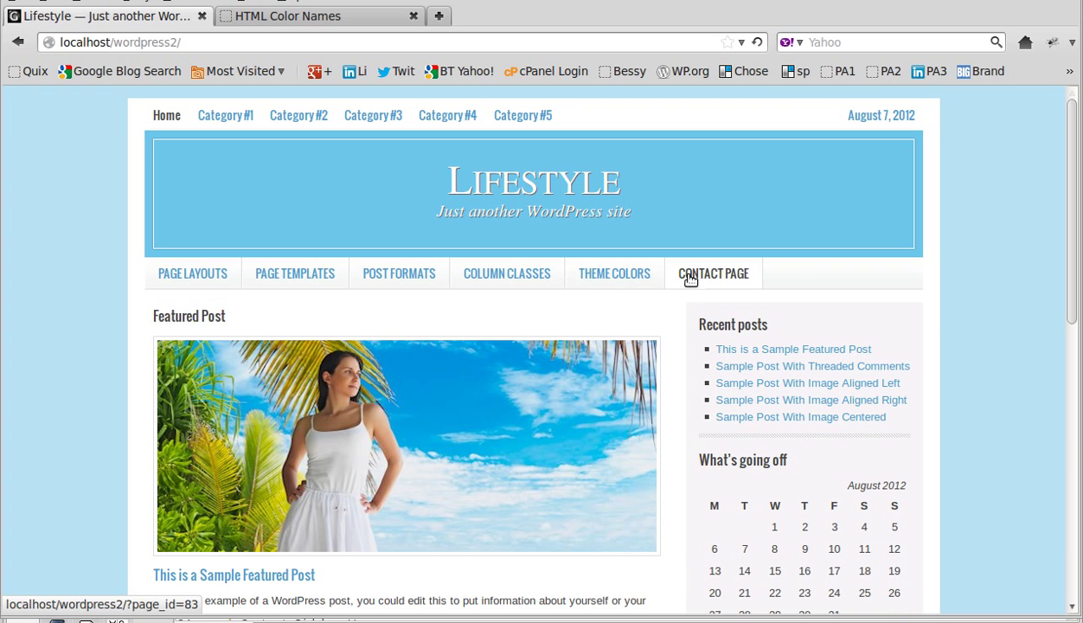
left_click(738, 277)
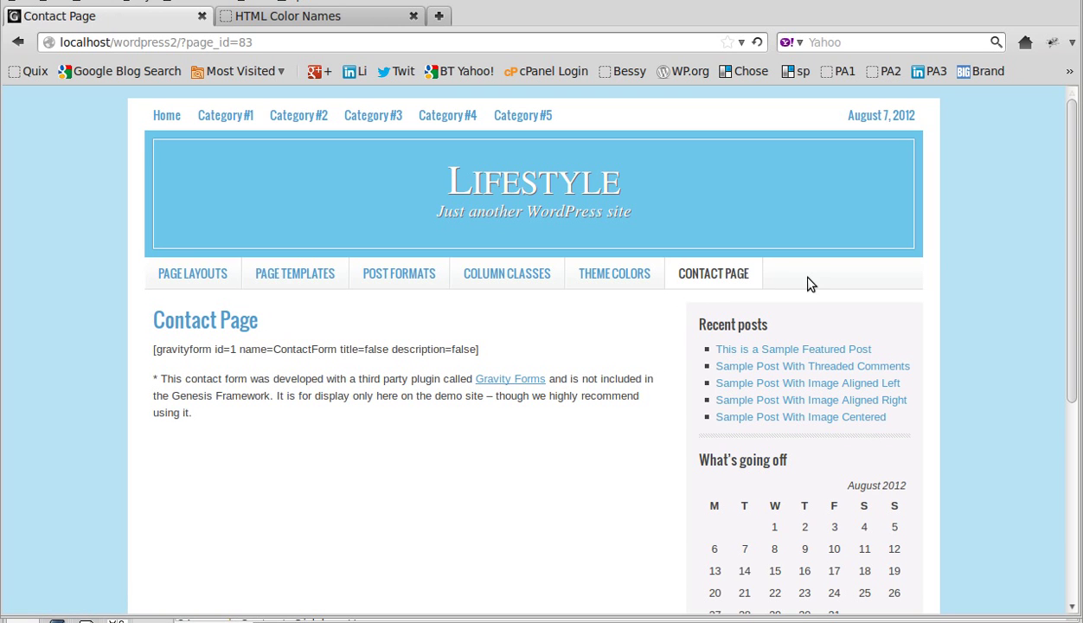
left_click(169, 118)
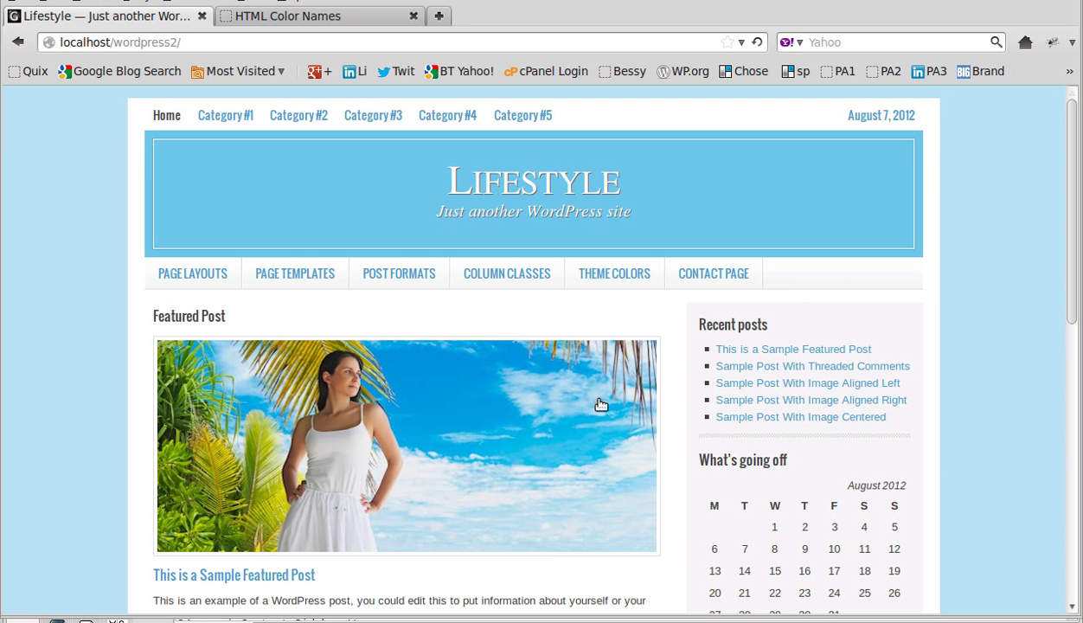
key("alt+Tab")
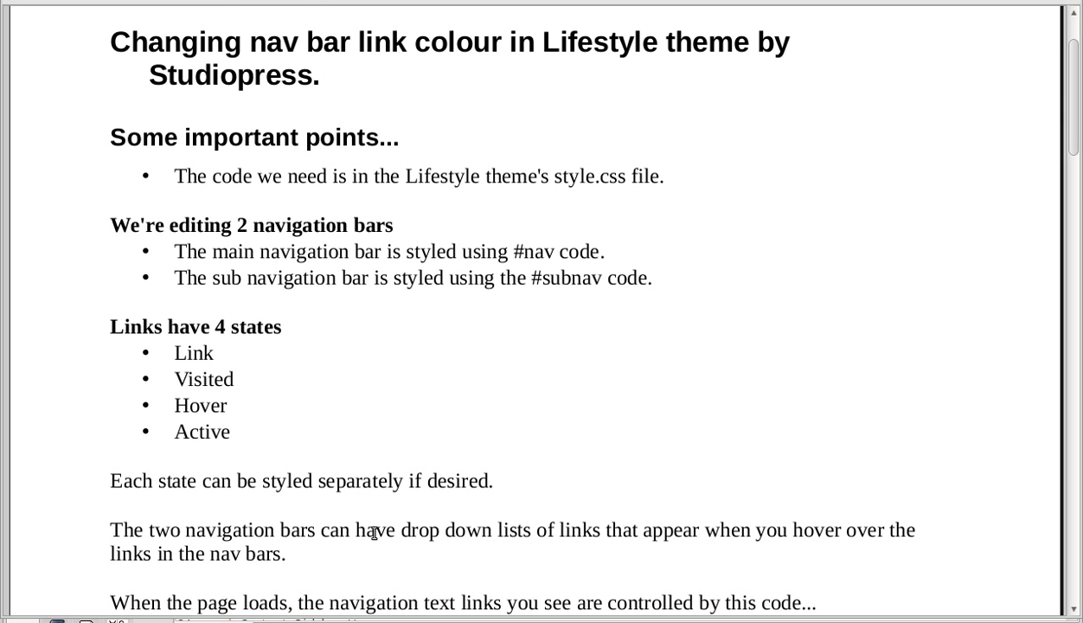
Scroll the notes to the nav link selectors and highlight nav li a and #subnav li a
scroll(374, 533, "down", 2)
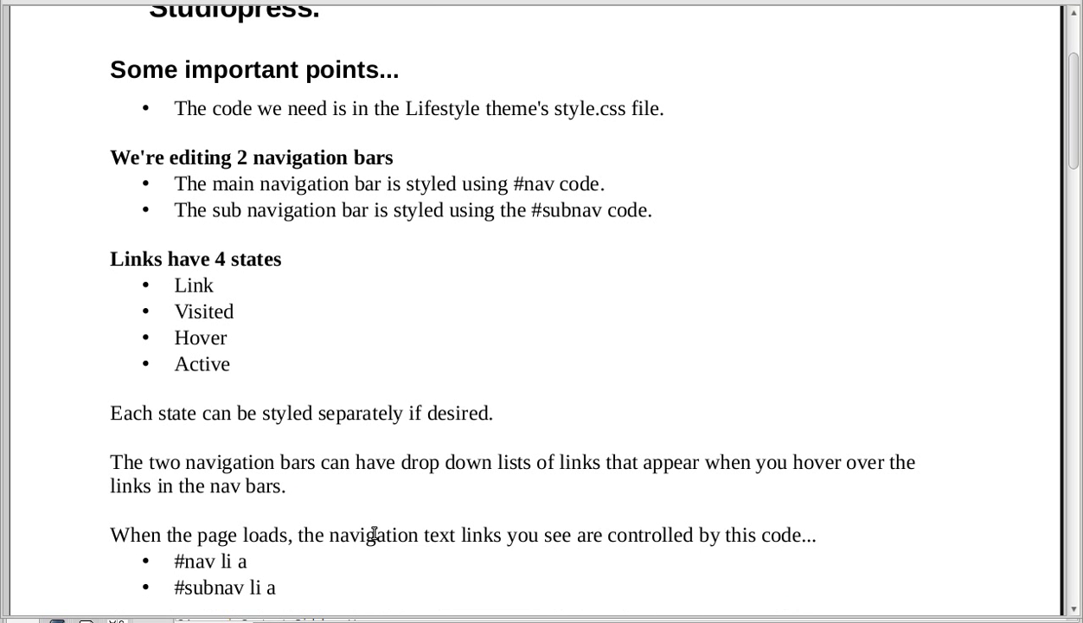
scroll(373, 533, "down", 6)
scroll(374, 536, "down", 3)
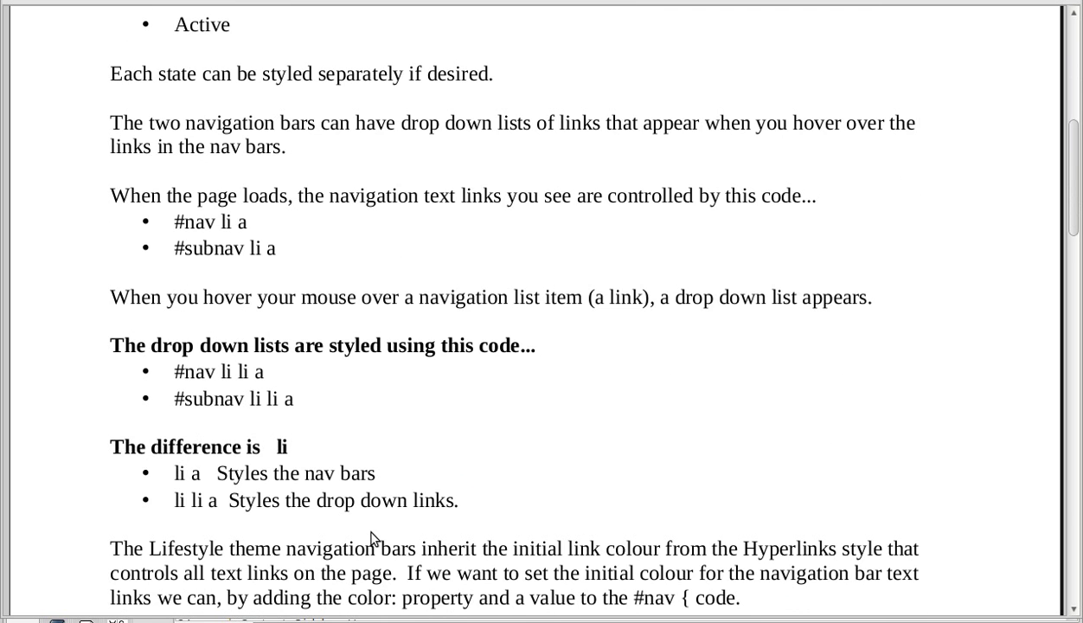
scroll(371, 531, "down", 3)
scroll(371, 528, "down", 2)
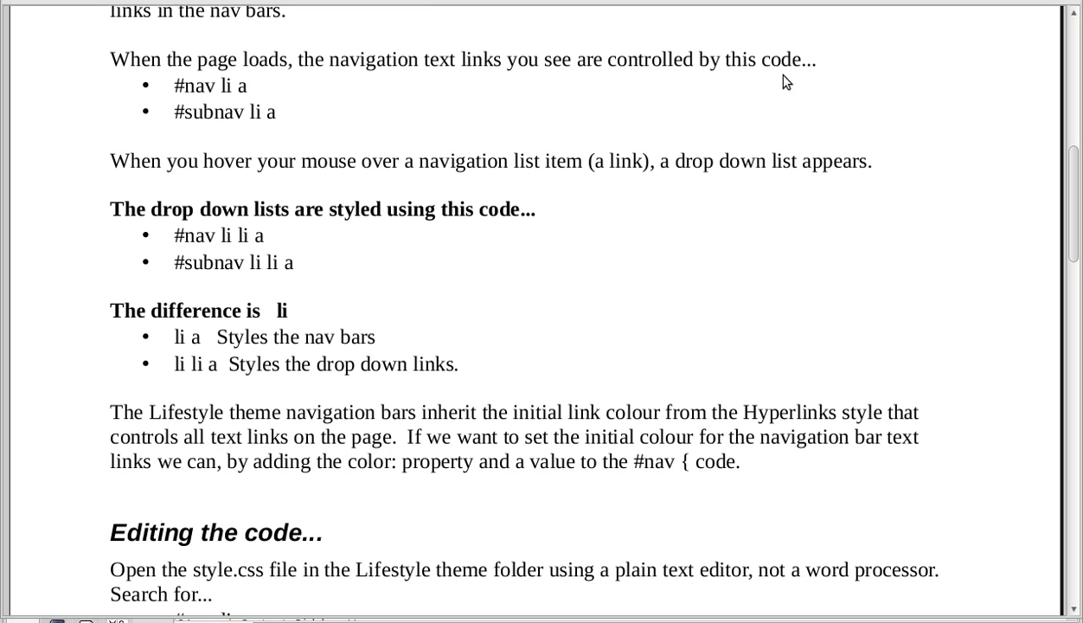
left_click_drag(183, 85, 253, 88)
left_click_drag(174, 112, 276, 111)
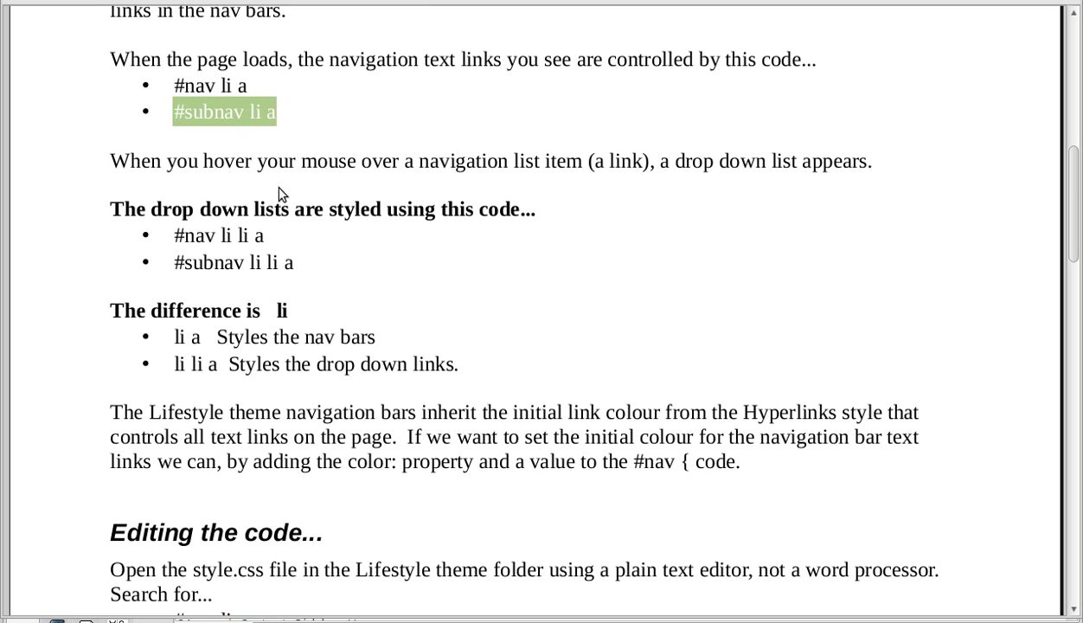
left_click(241, 189)
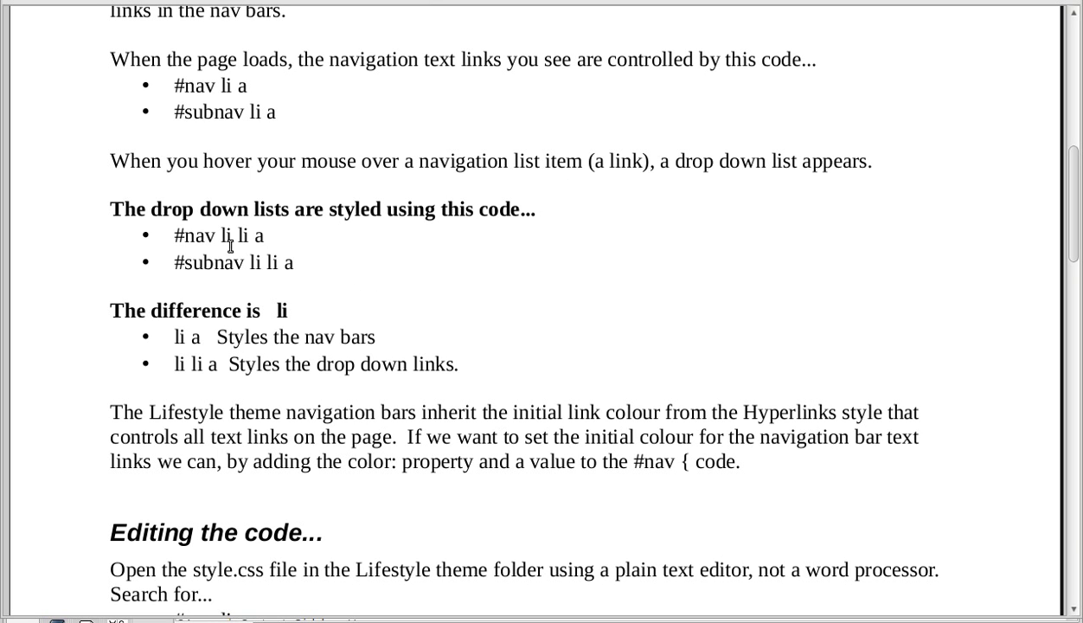
Highlight #nav li li a and its second li to contrast drop-down link styling
left_click_drag(174, 234, 273, 234)
left_click(291, 242)
left_click_drag(237, 234, 246, 232)
left_click(329, 248)
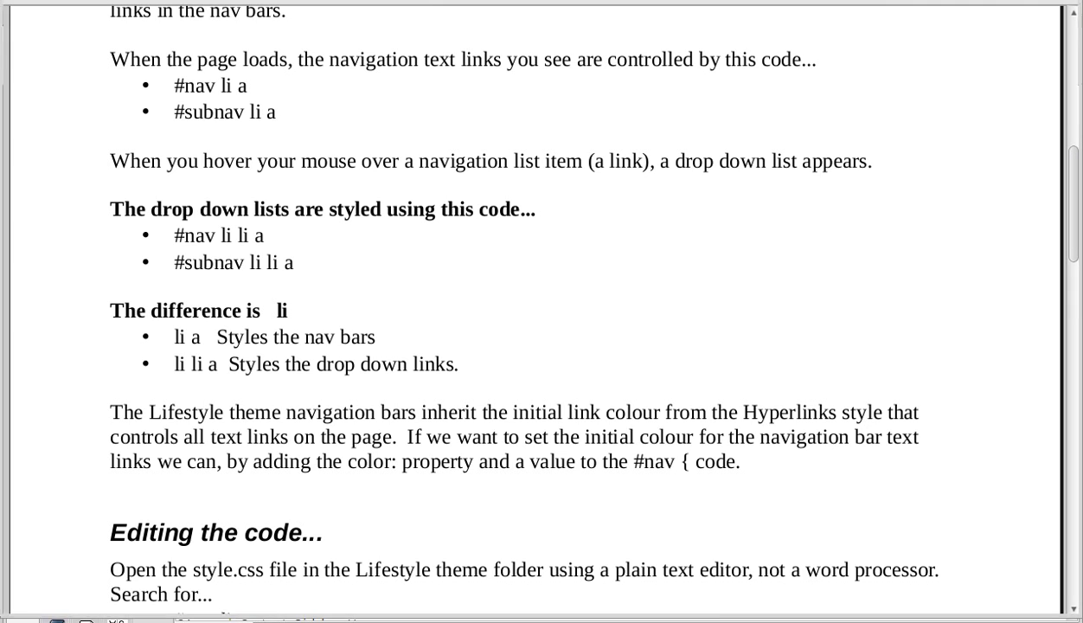
key("alt+Tab")
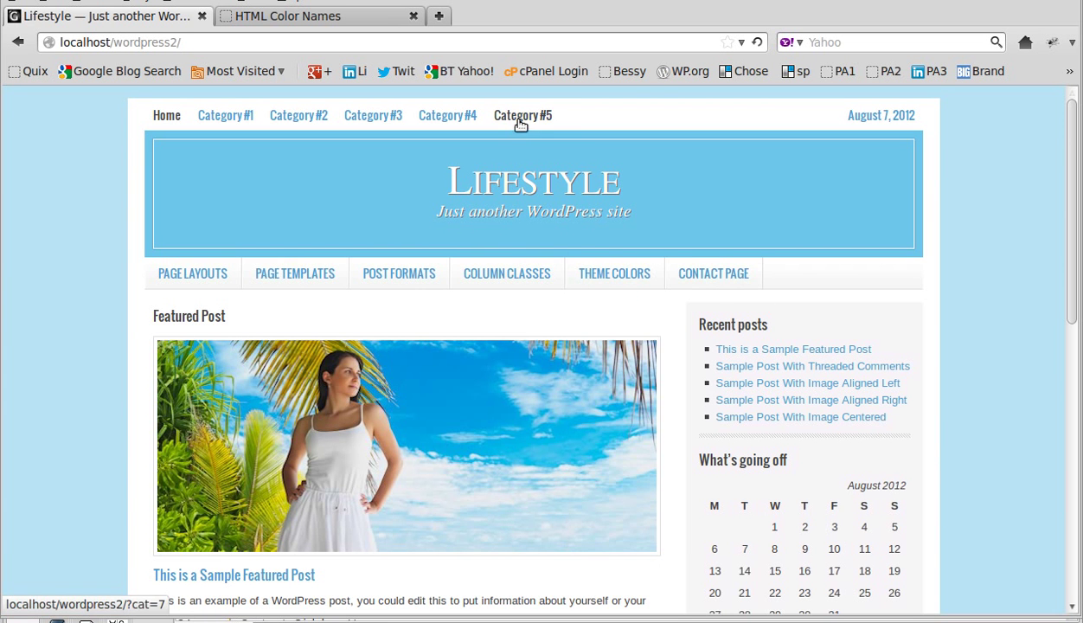
Highlight a Recent posts link, then scroll the notes to the 'Editing the code...' section
left_click_drag(873, 349, 718, 351)
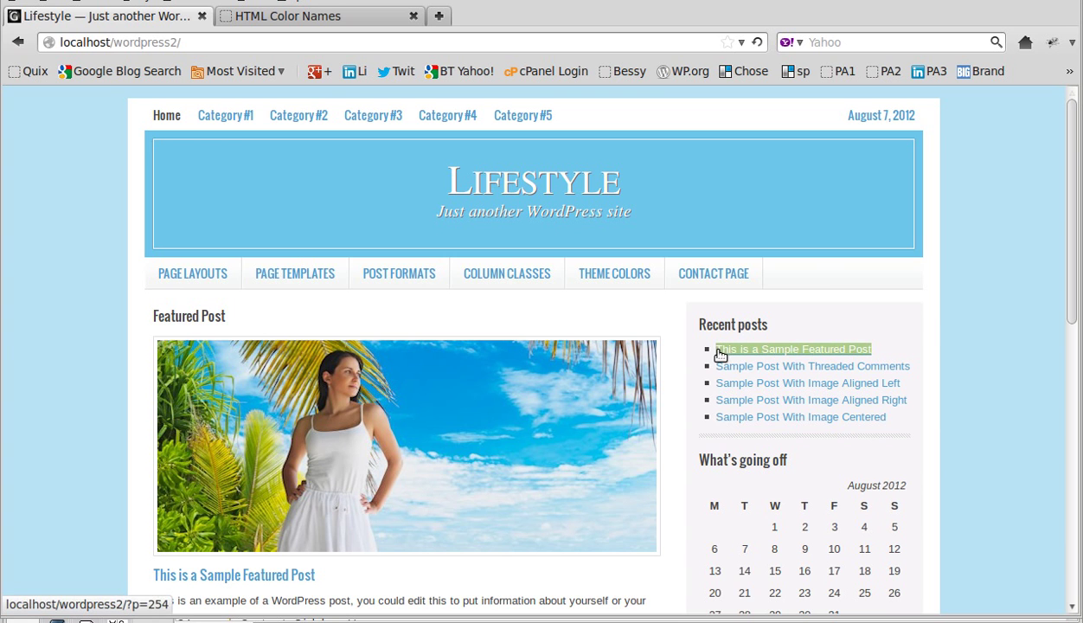
left_click(909, 329)
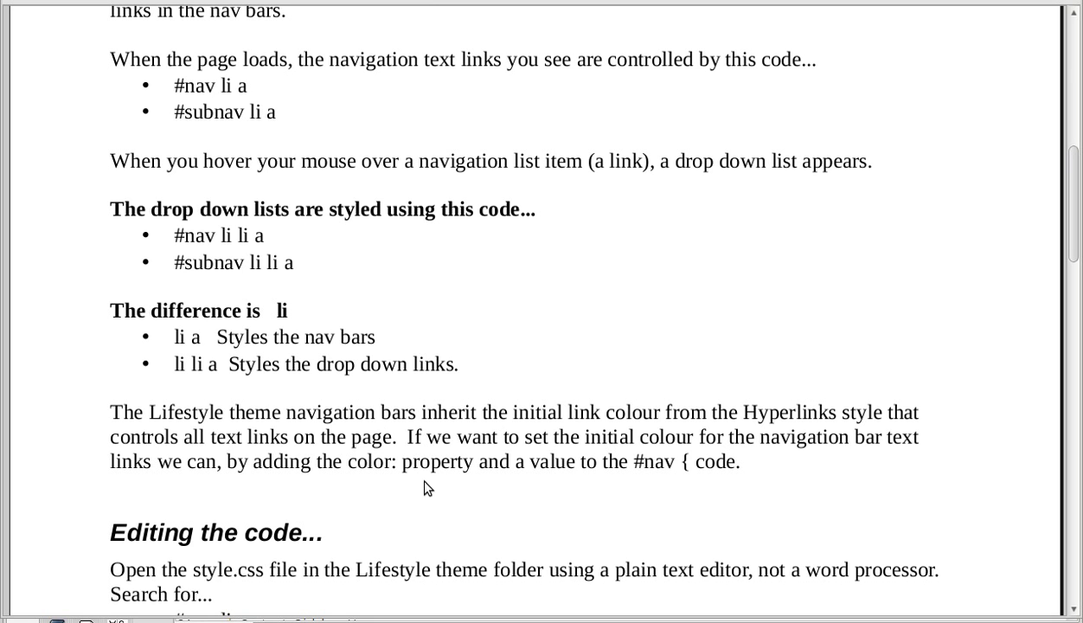
scroll(424, 487, "down", 5)
scroll(475, 402, "down", 3)
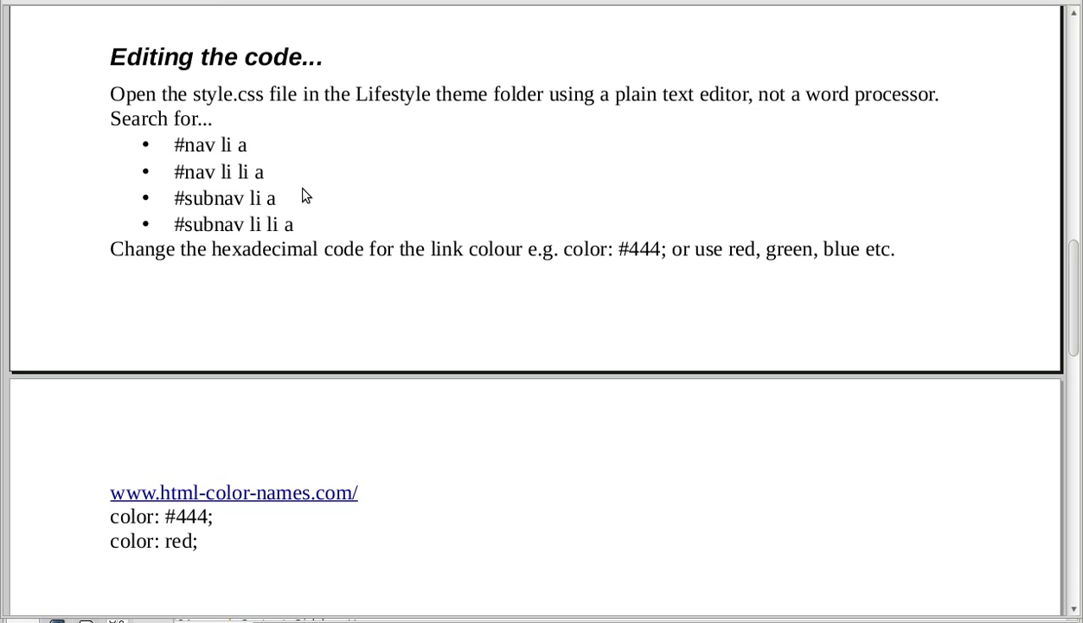
Copy the '#nav li a' selector from the notes
left_click_drag(173, 144, 248, 144)
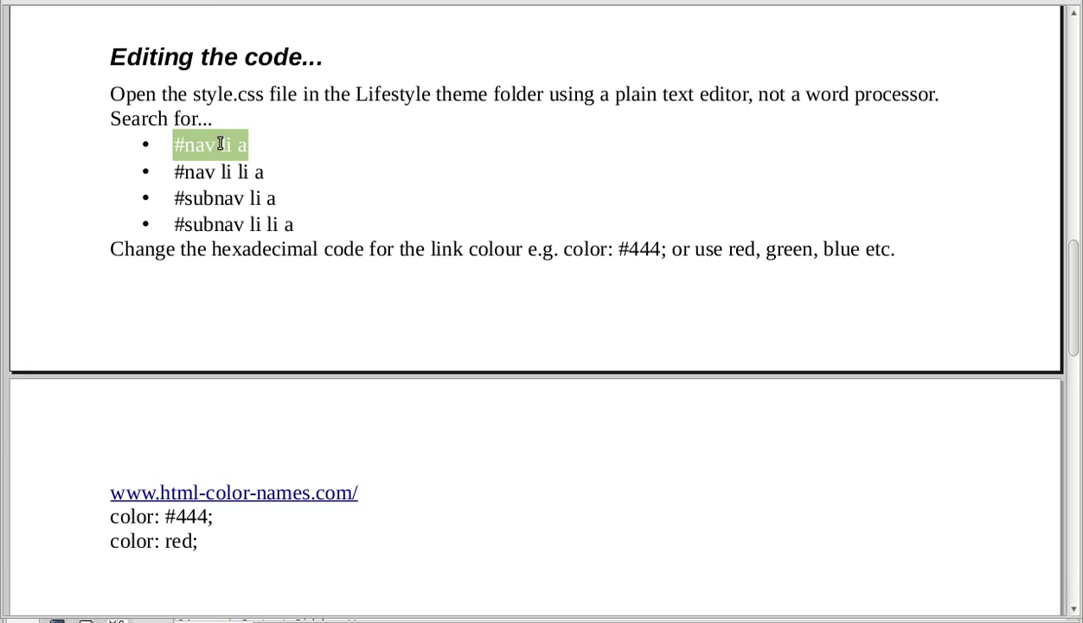
right_click(221, 144)
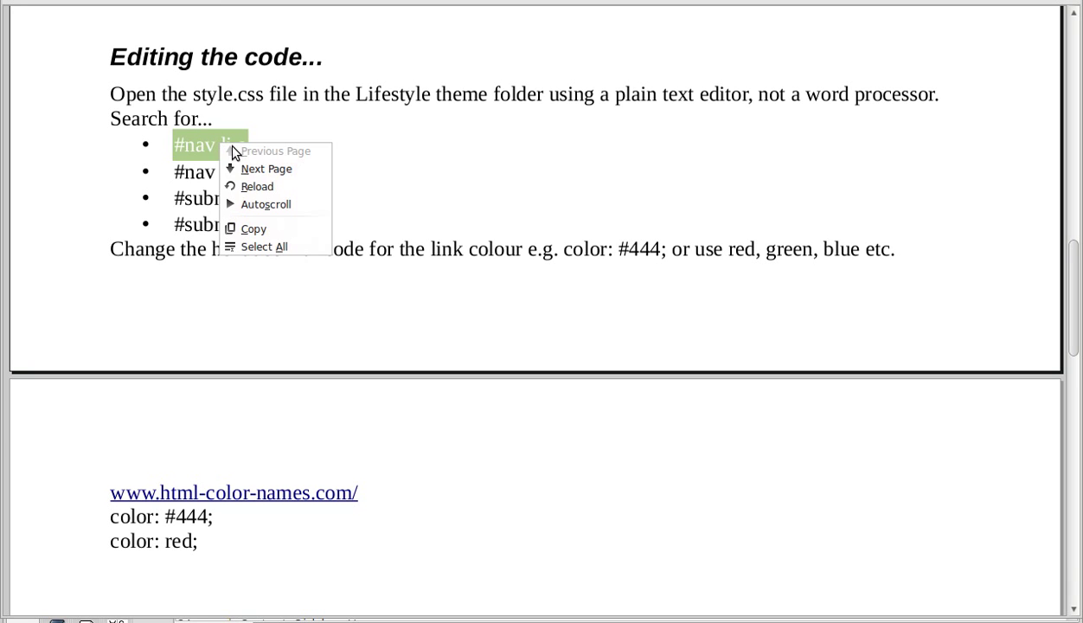
left_click(253, 230)
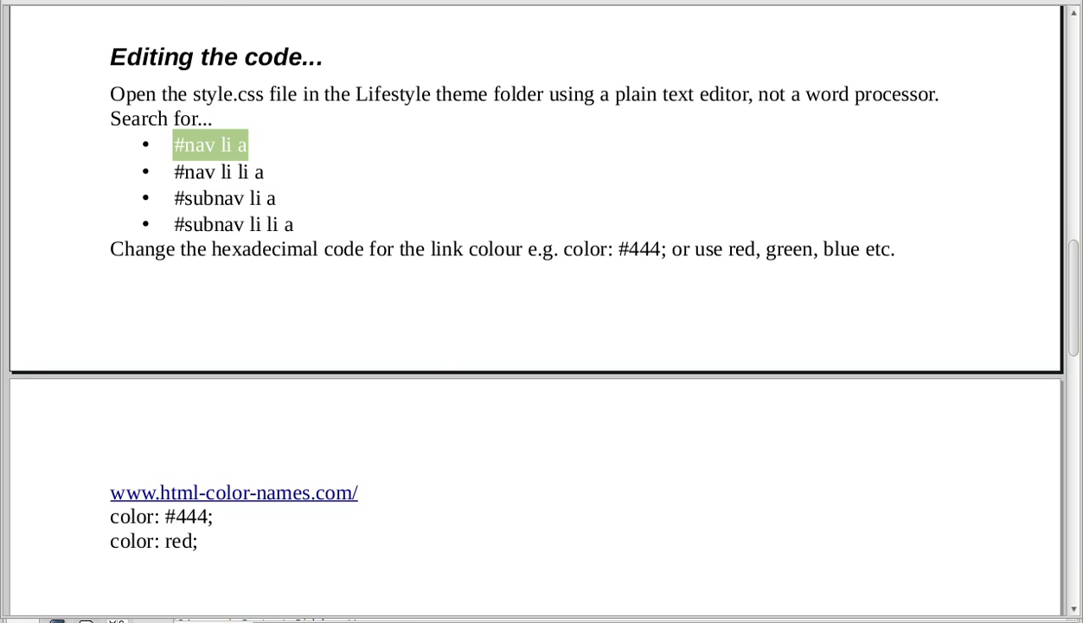
key("alt+Tab")
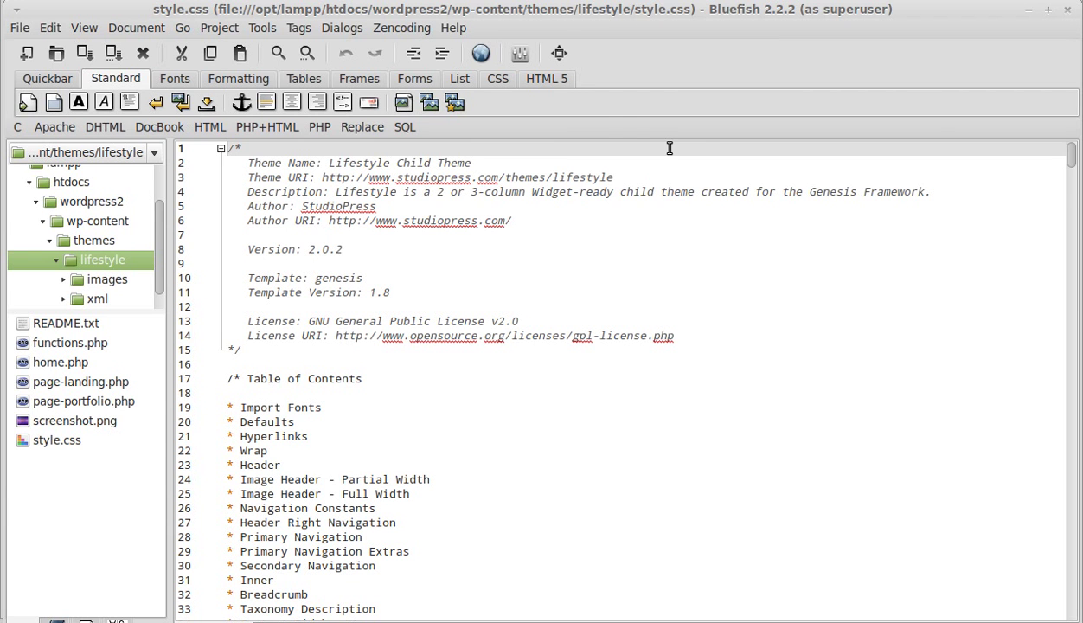
Find '#nav li a' in style.css and place the cursor after text-decoration: none; at line 406
key("ctrl+f")
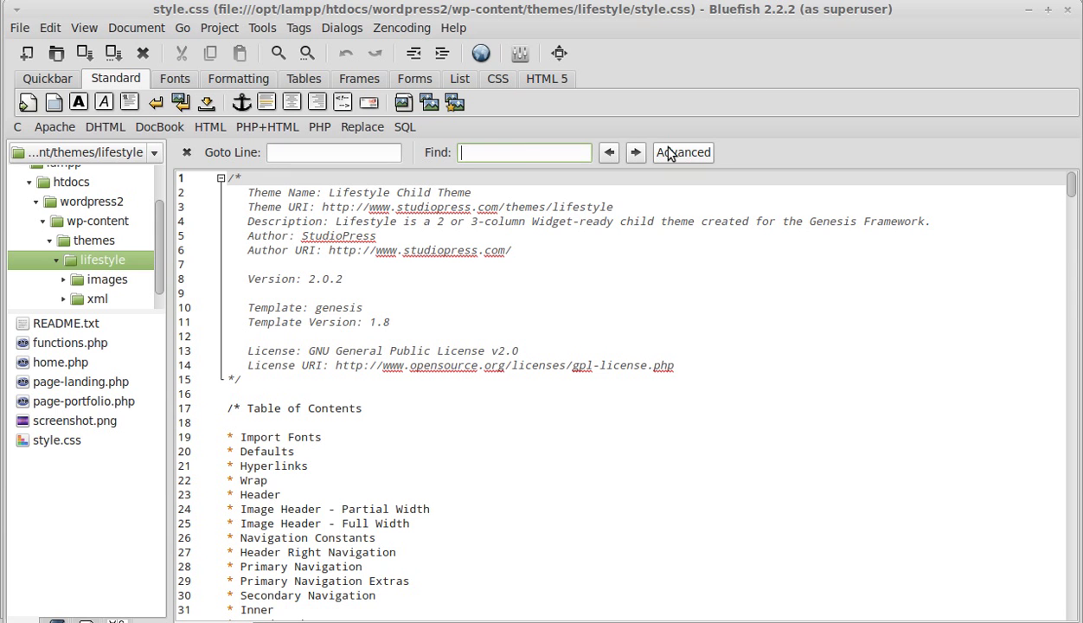
key("ctrl+v")
key("BackSpace")
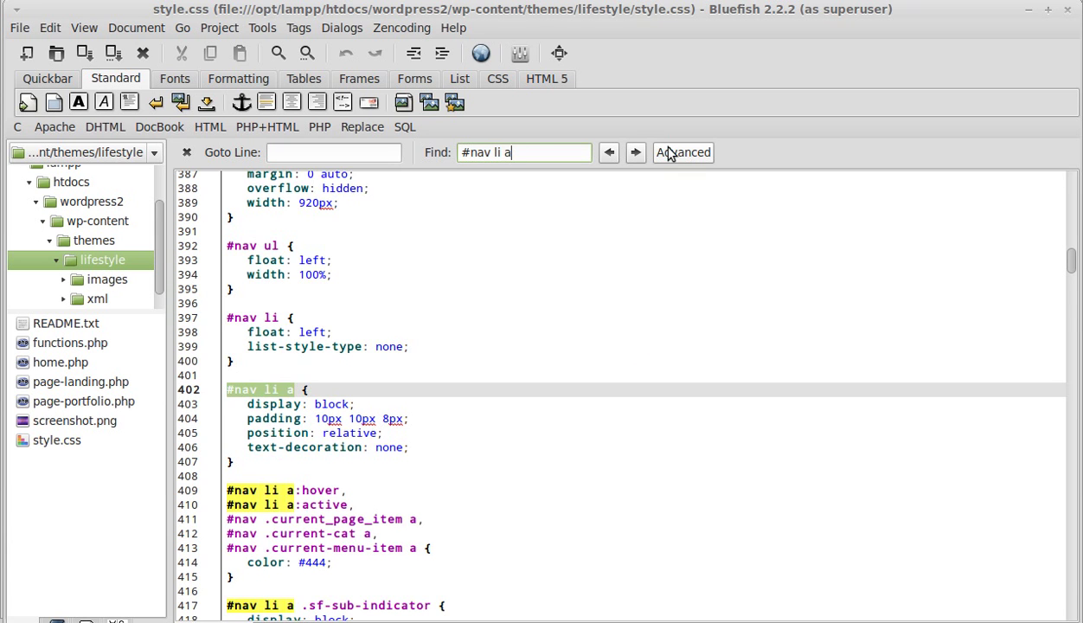
scroll(455, 479, "down", 3)
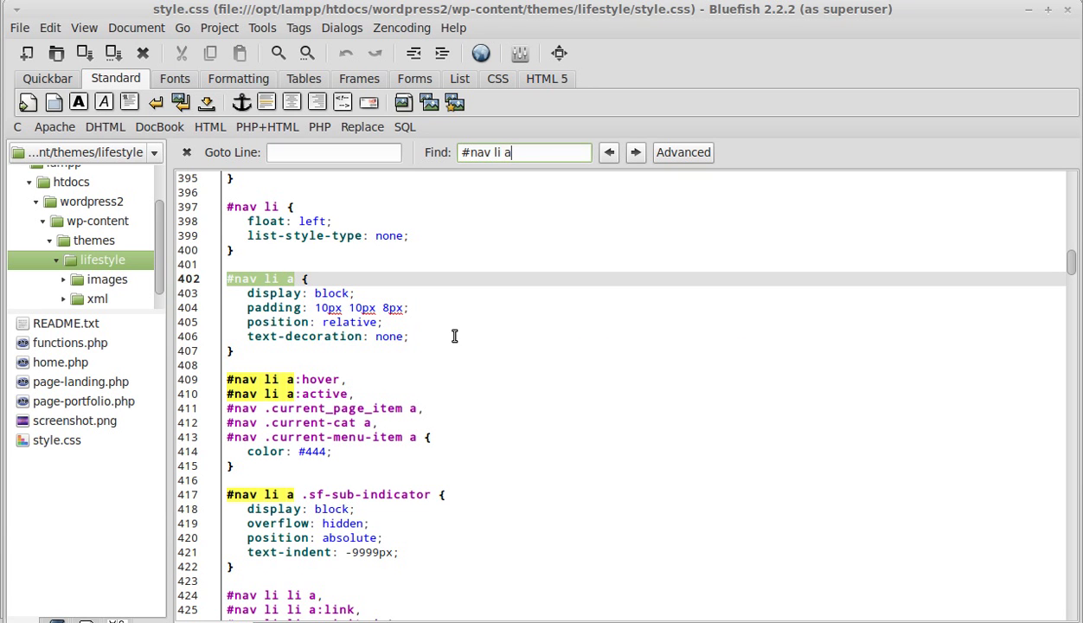
left_click(446, 337)
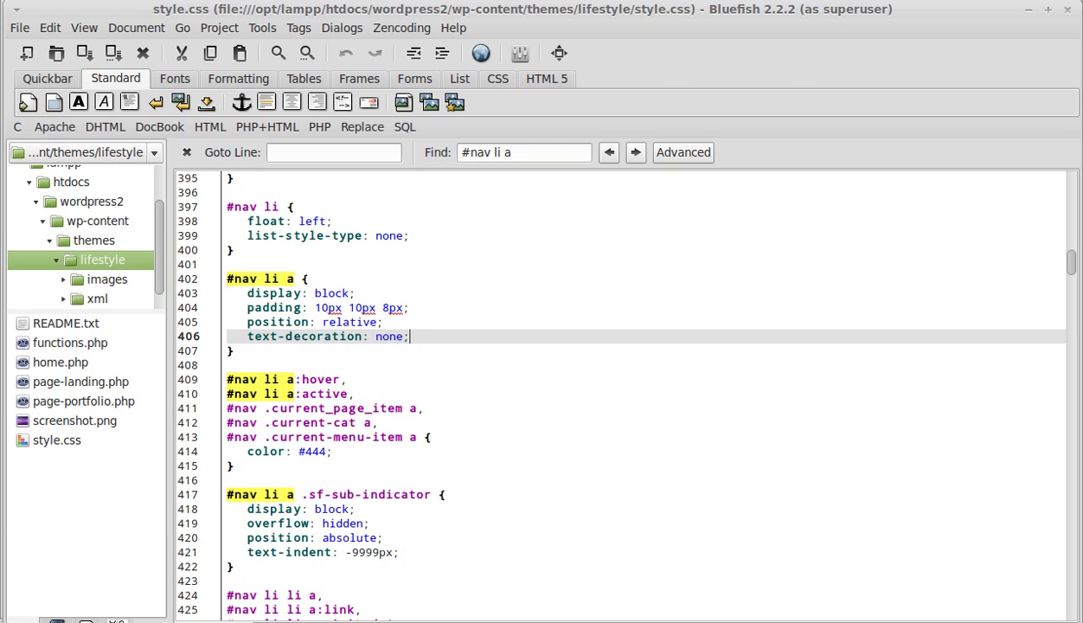
key("alt+Tab")
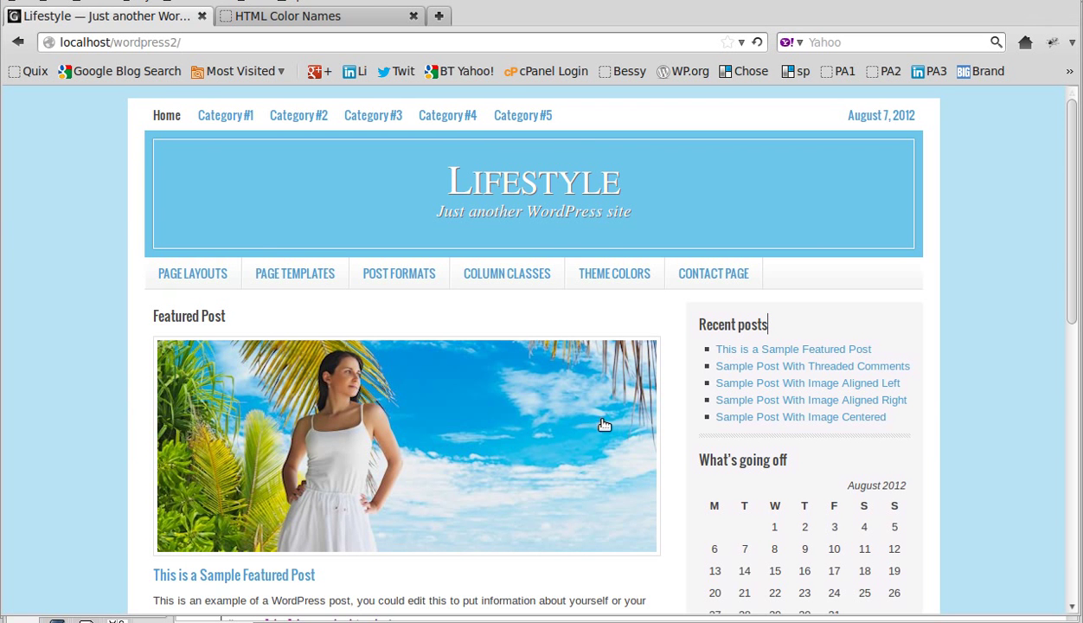
Look over the HTML Color Names page in Firefox
left_click(356, 18)
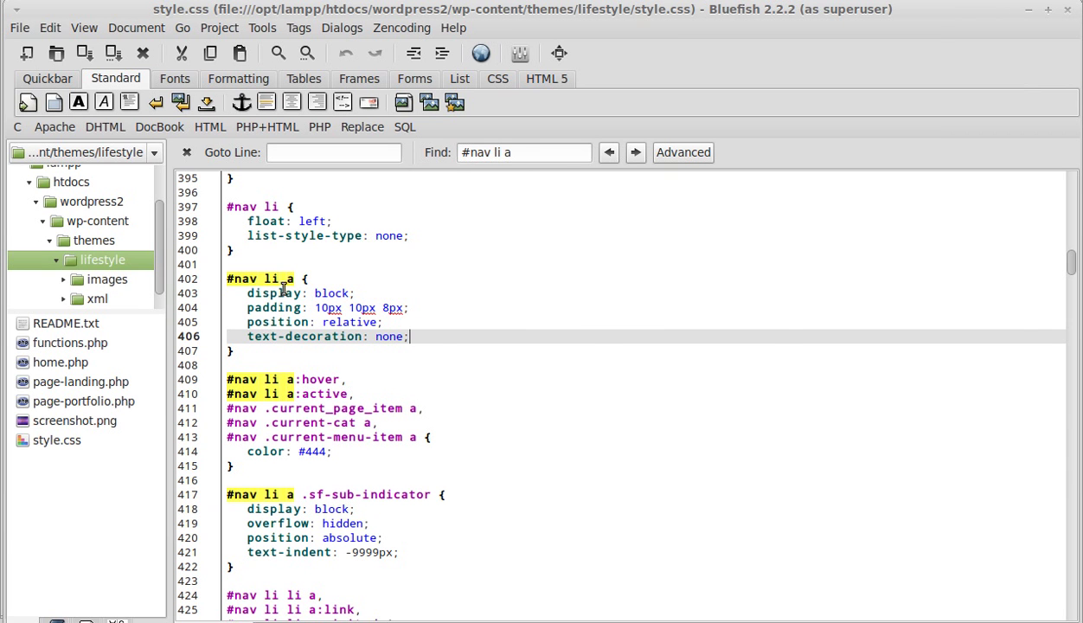
Add 'color: green;' on a new line in the #nav li a rule of style.css
mouse_move(283, 291)
key("Return")
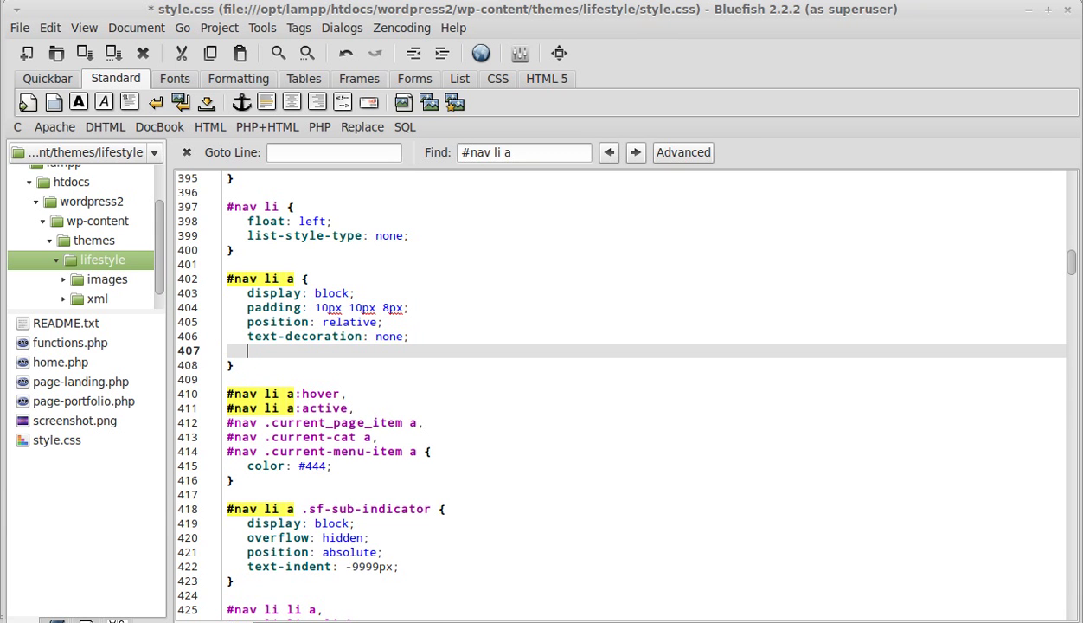
type("color")
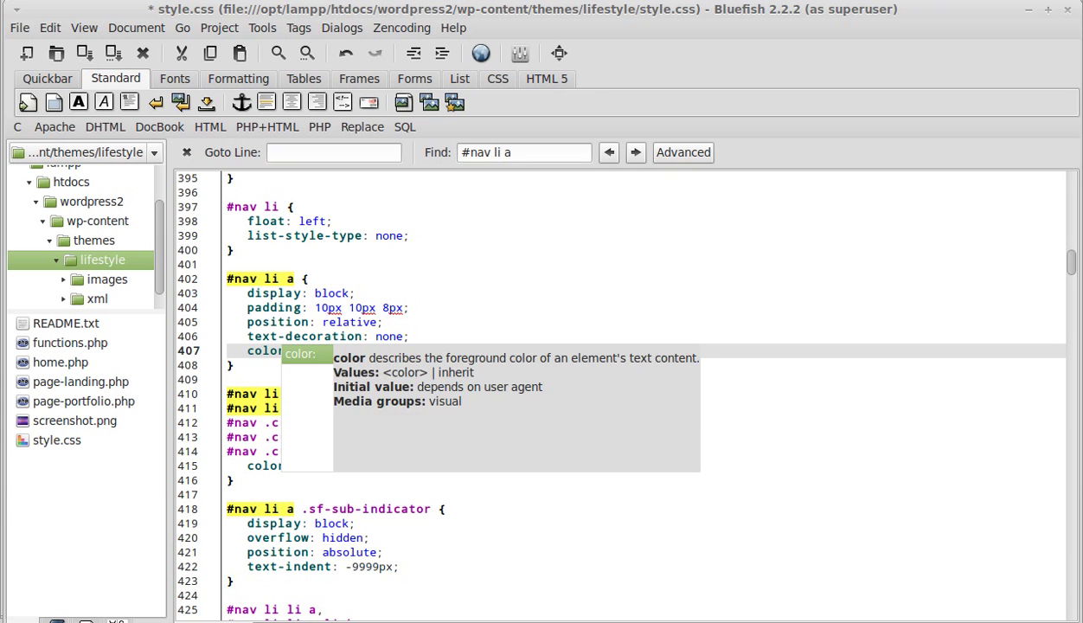
key("Return")
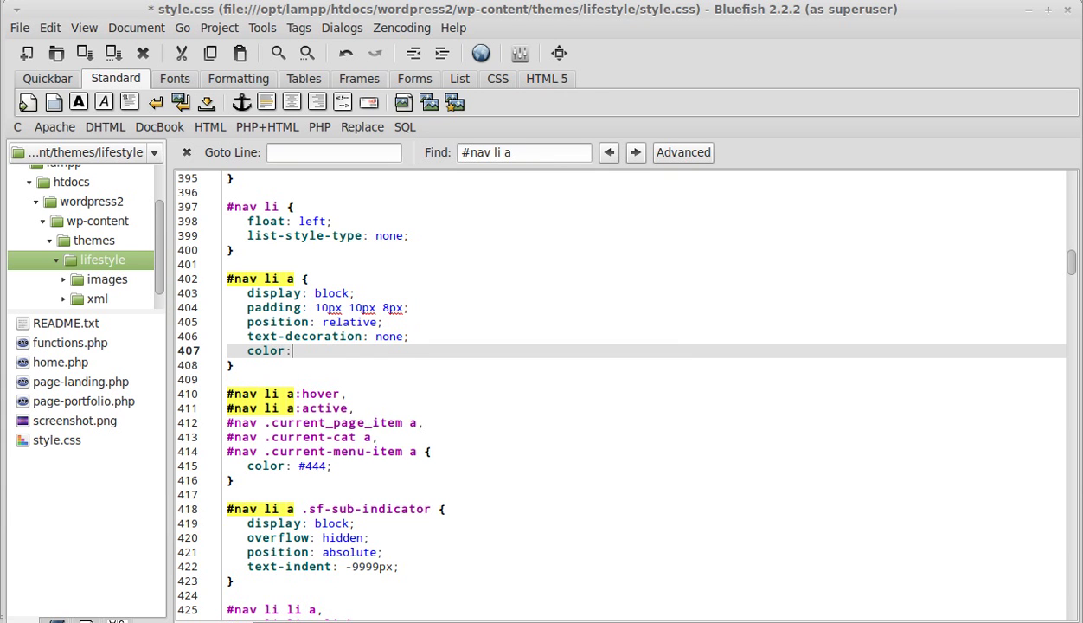
type("green")
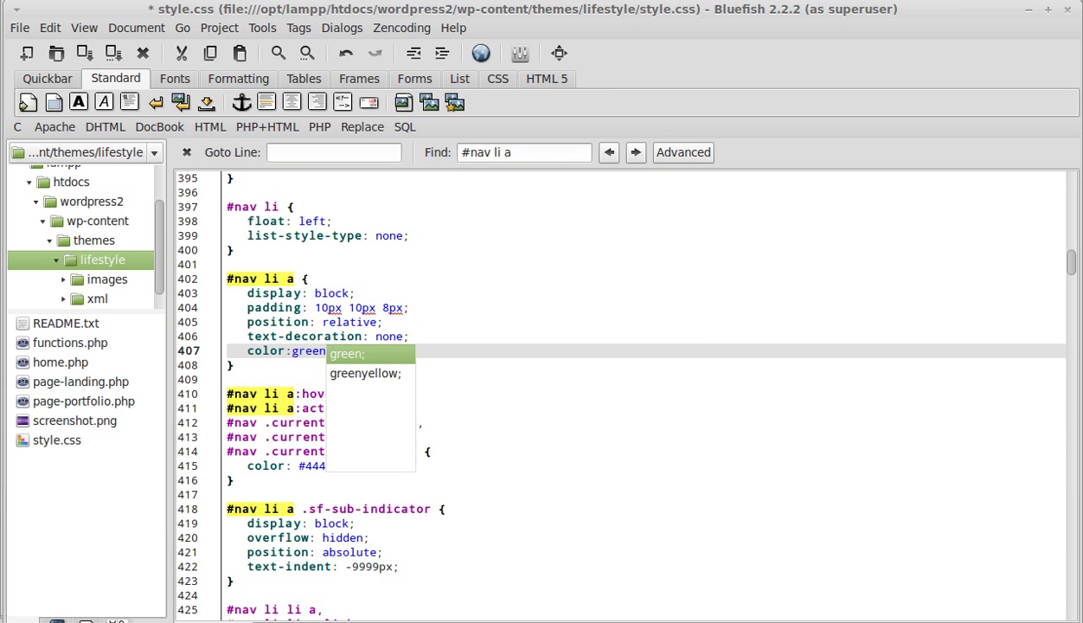
key("Return")
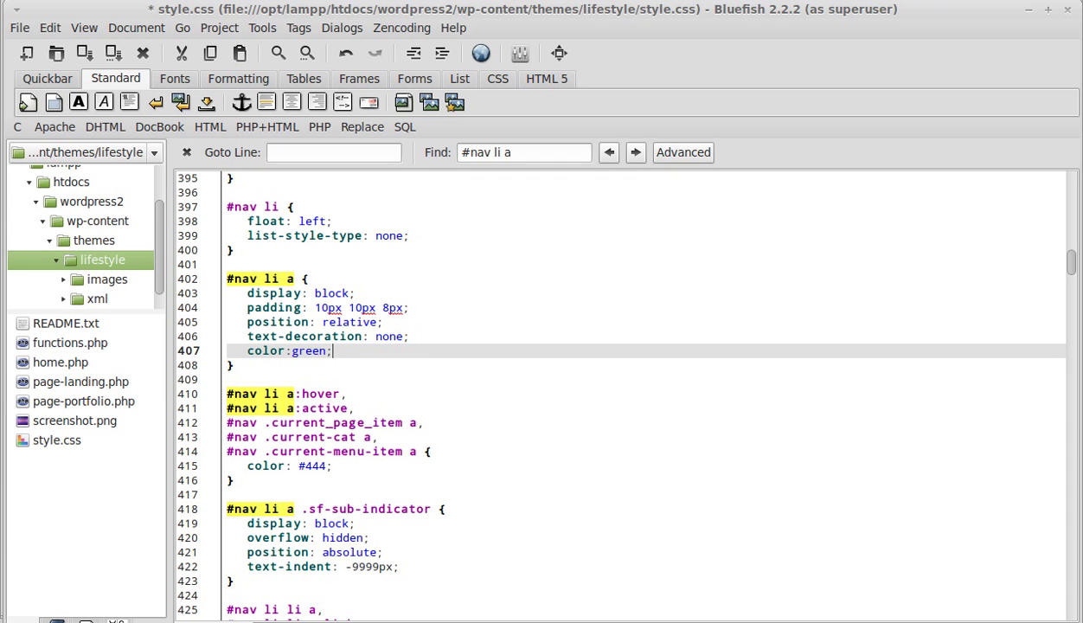
Save style.css and return to the Lifestyle site in Firefox
left_click(84, 53)
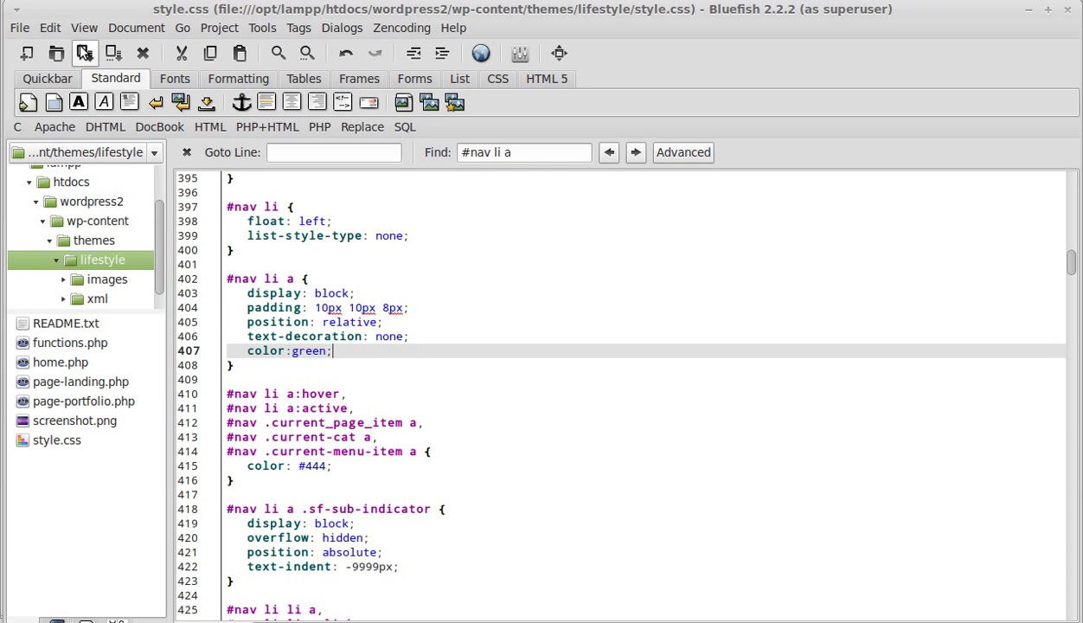
key("alt+Tab")
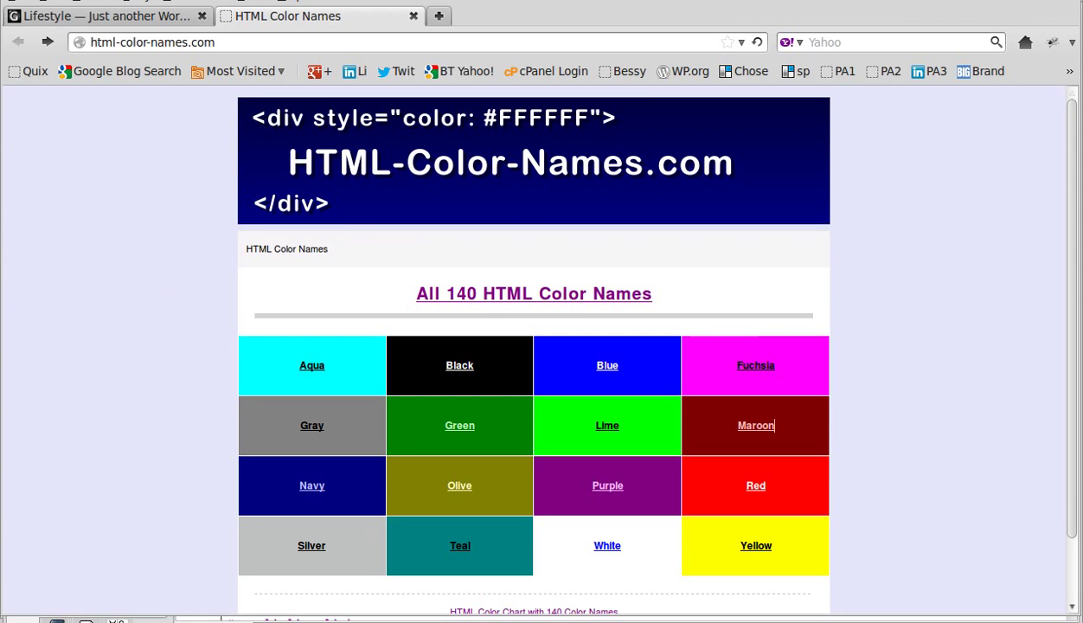
left_click(113, 17)
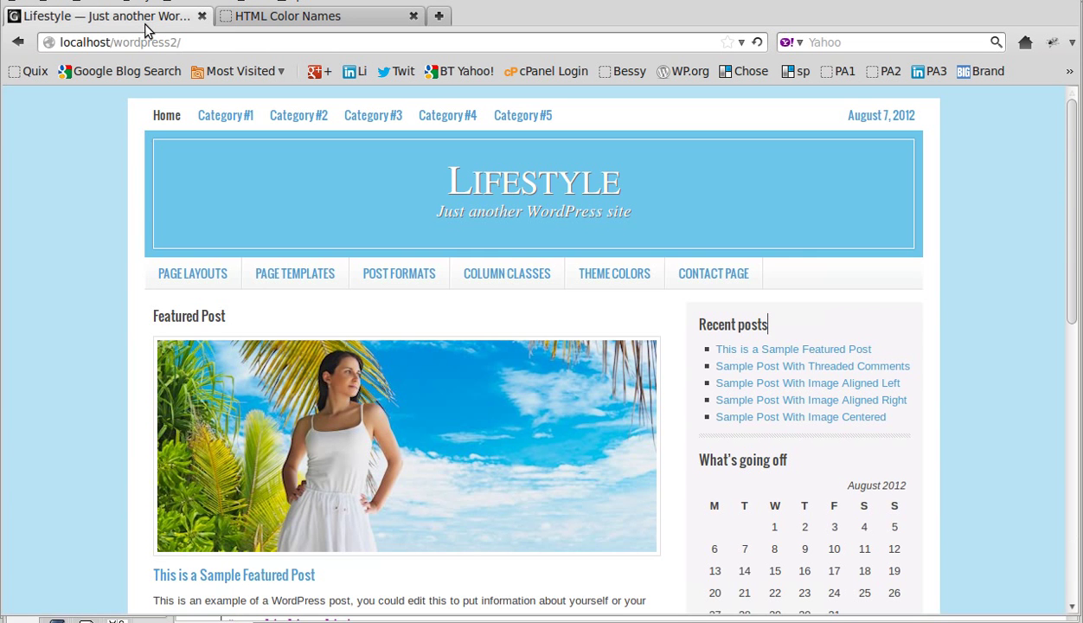